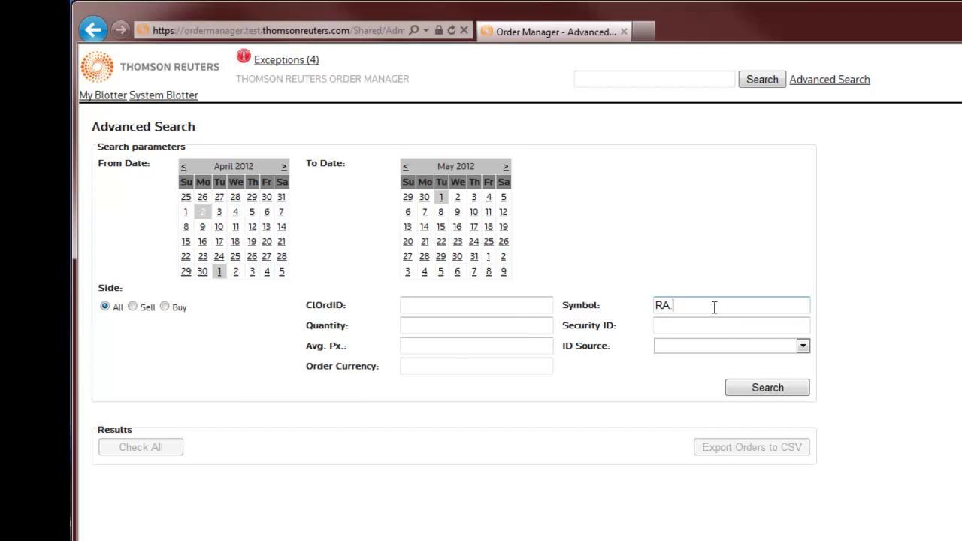
Search for orders with symbol RA.L and export all matching orders to CSV, closing the exported spreadsheet.
{"action": "left_click", "coordinate": [769, 388]}
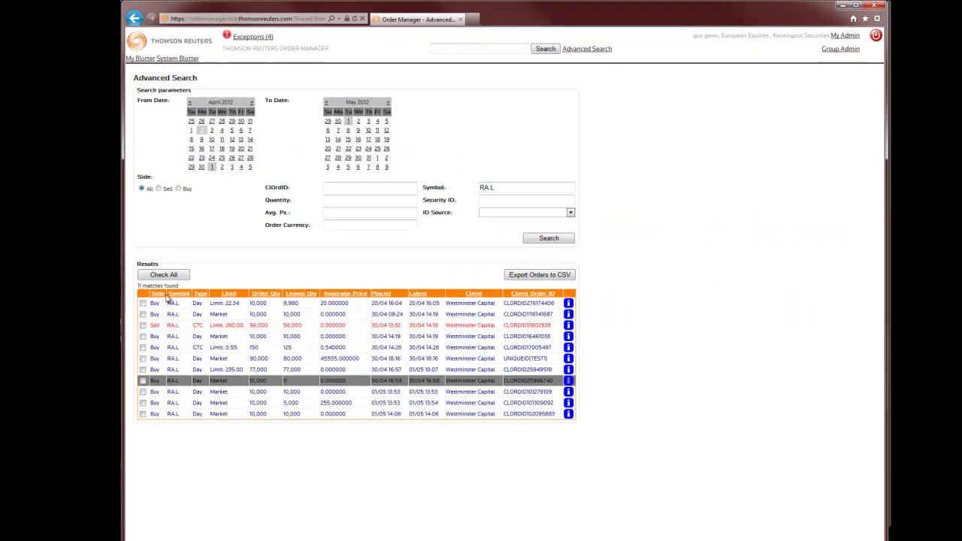
{"action": "left_click", "coordinate": [163, 275]}
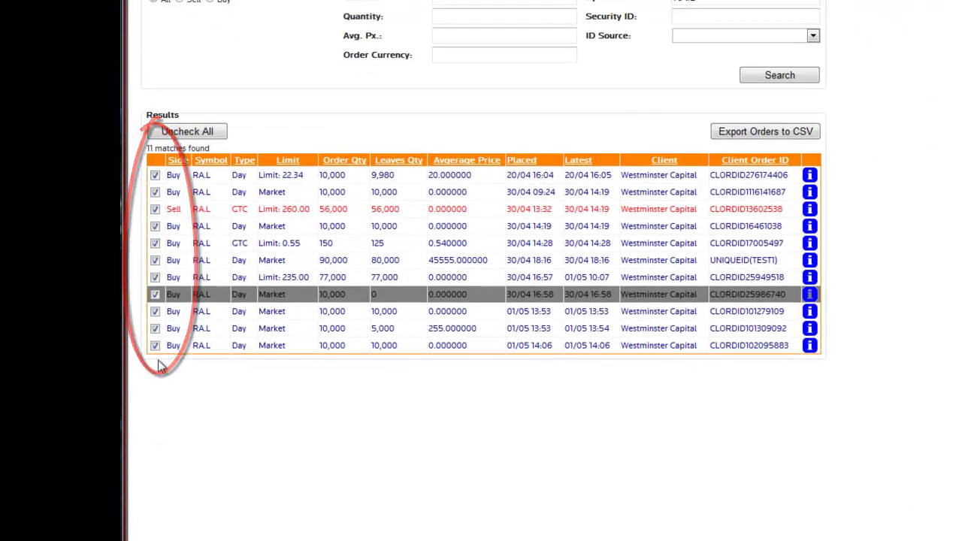
{"action": "left_click", "coordinate": [802, 134]}
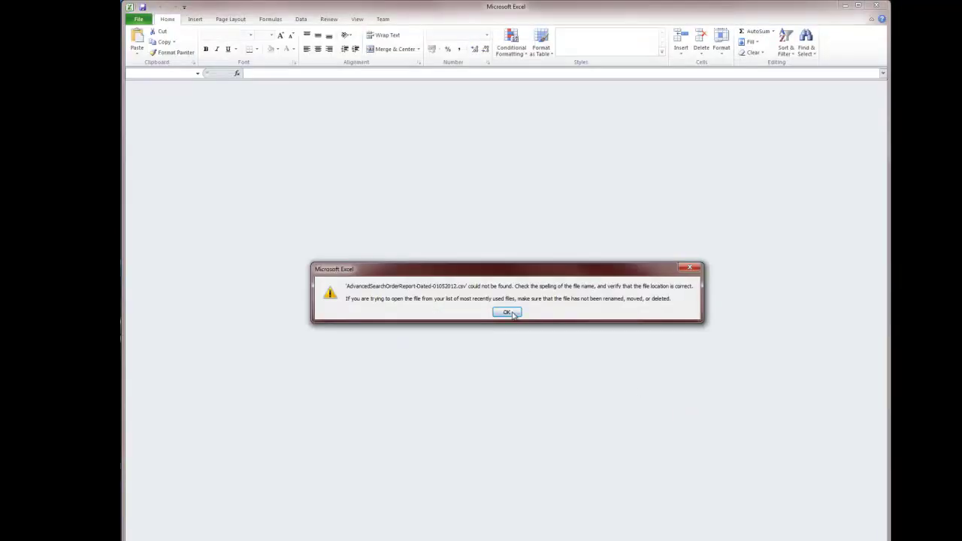
{"action": "left_click", "coordinate": [507, 313]}
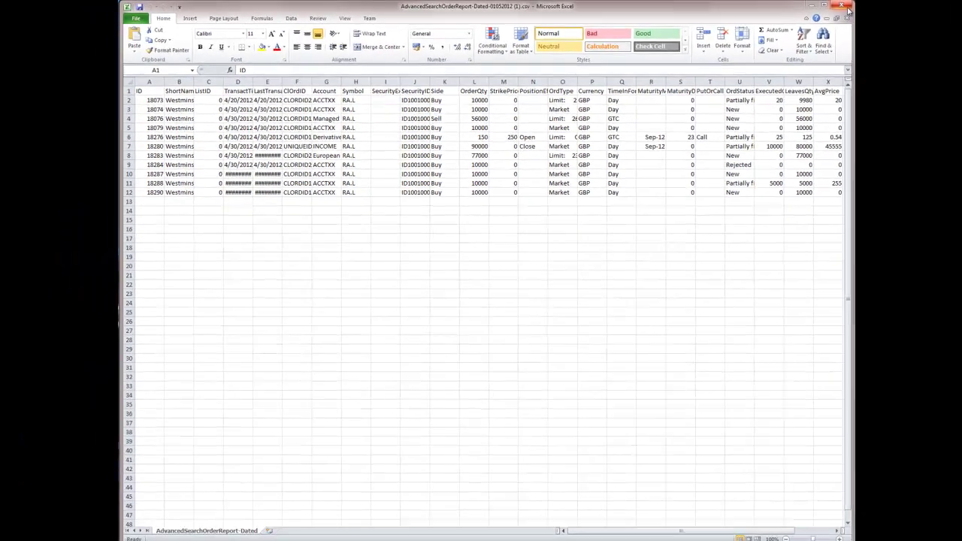
{"action": "left_click", "coordinate": [845, 7]}
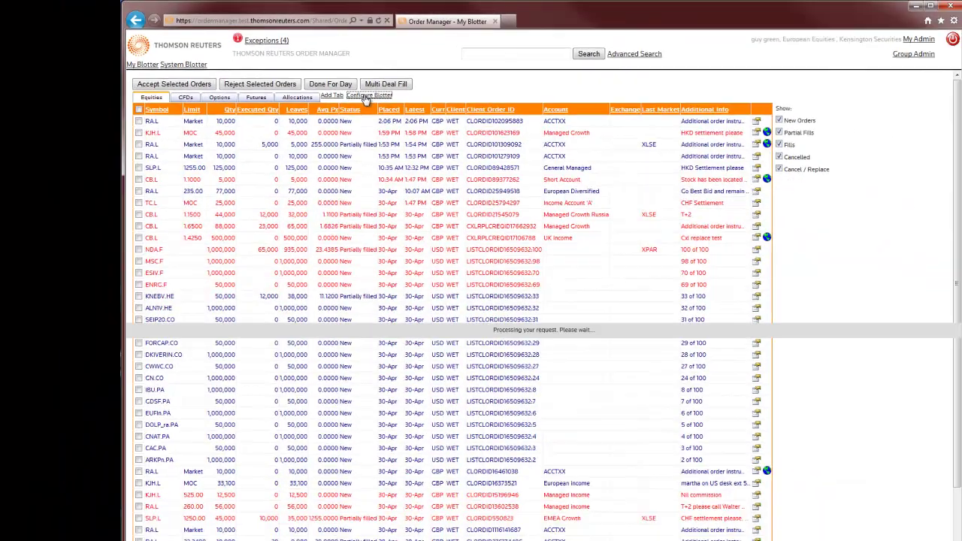
Configure the Equities blotter to show the Side, Security ID and Time In Force columns.
{"action": "left_click", "coordinate": [380, 259]}
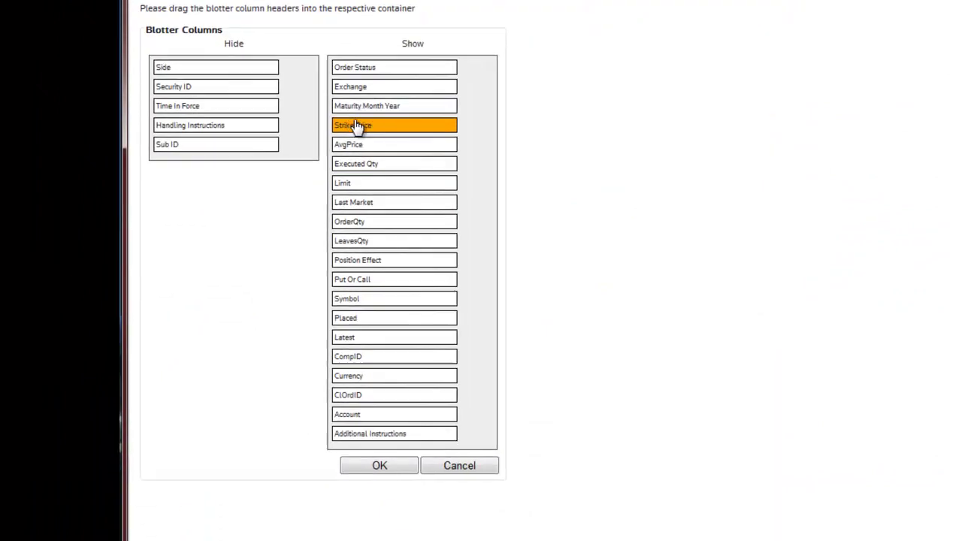
{"action": "left_click_drag", "start_coordinate": [220, 72], "coordinate": [393, 81]}
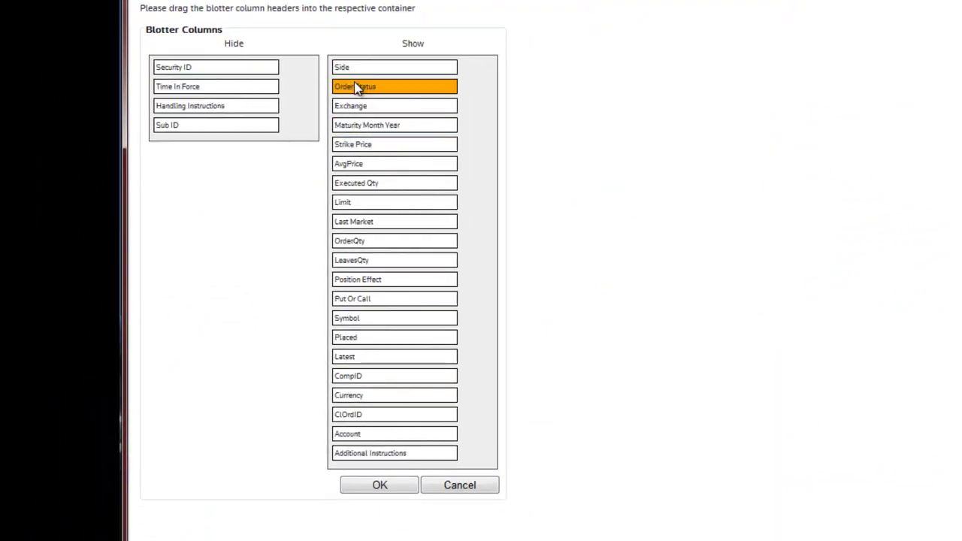
{"action": "left_click_drag", "start_coordinate": [268, 76], "coordinate": [393, 96]}
{"action": "left_click_drag", "start_coordinate": [248, 68], "coordinate": [421, 110]}
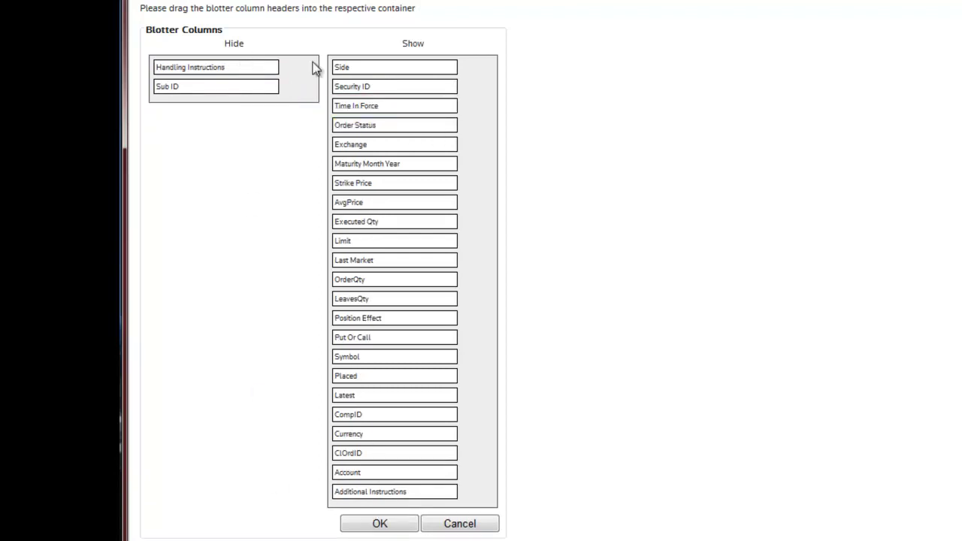
{"action": "left_click", "coordinate": [380, 523]}
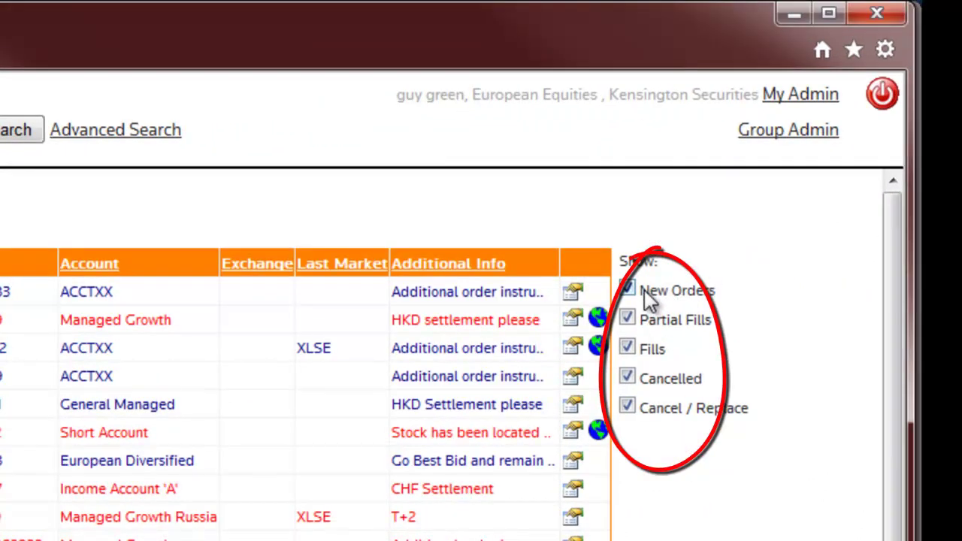
Try the blotter's Partial Fills and Cancelled display filters, leaving all order types shown.
{"action": "left_click", "coordinate": [627, 319]}
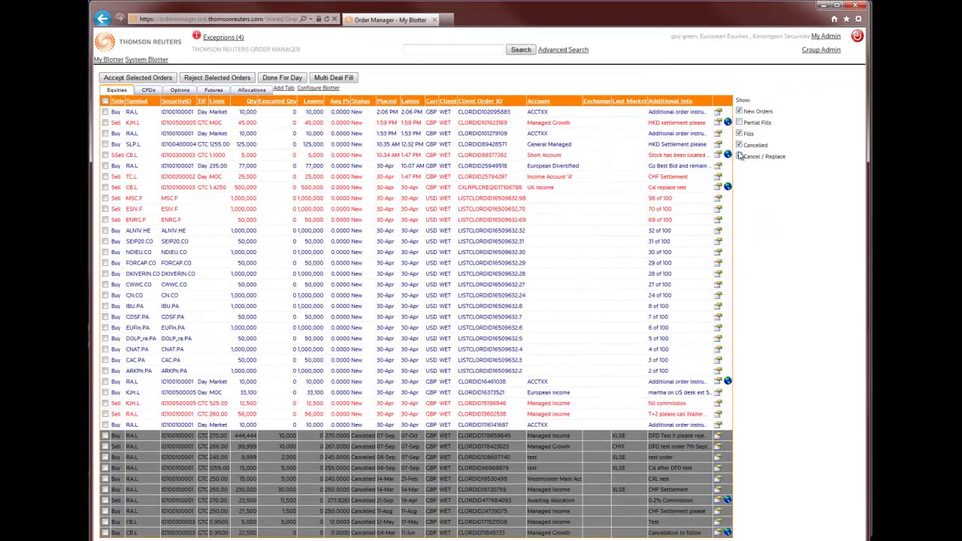
{"action": "left_click", "coordinate": [739, 145]}
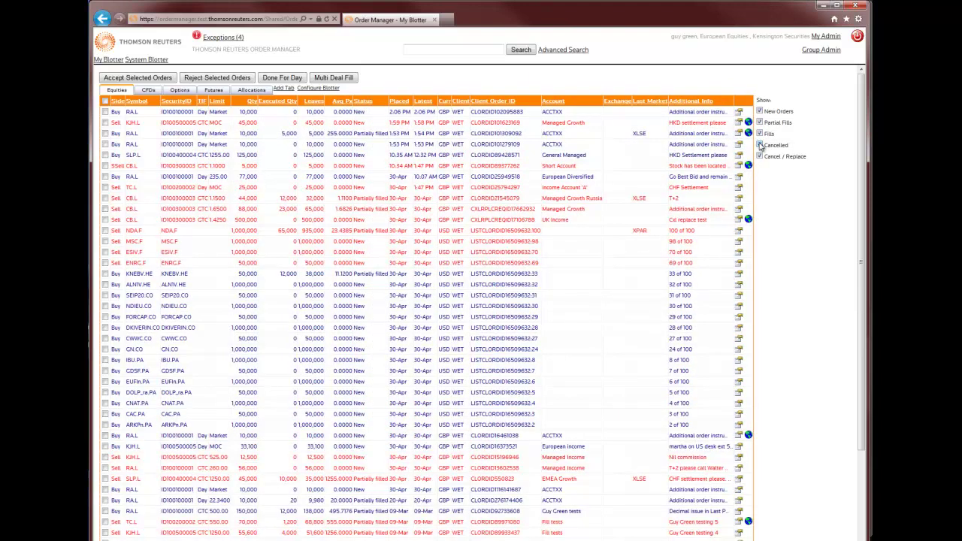
{"action": "left_click", "coordinate": [761, 145]}
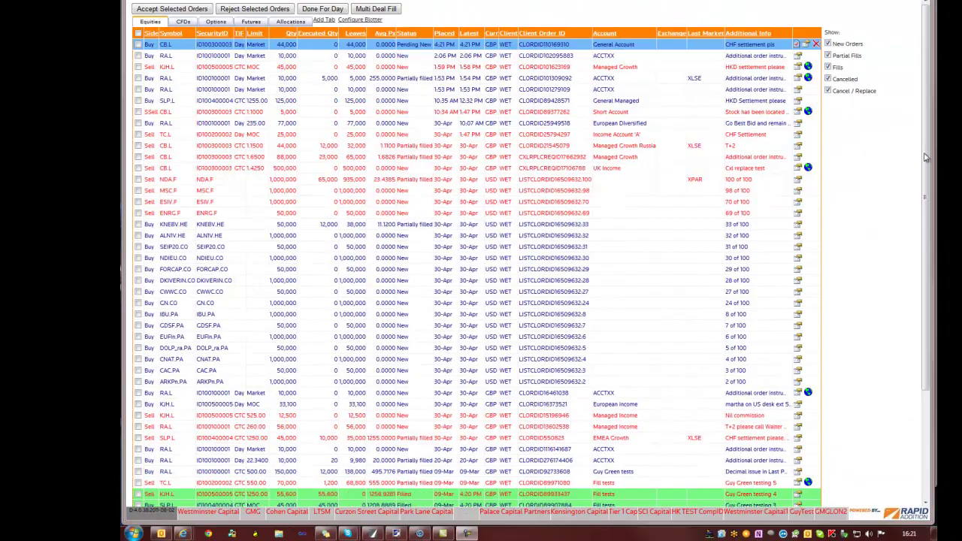
Accept the pending sell order for 73,000 SLP.L in the Equities blotter.
{"action": "scroll", "coordinate": [925, 158], "scroll_direction": "down", "scroll_amount": 4}
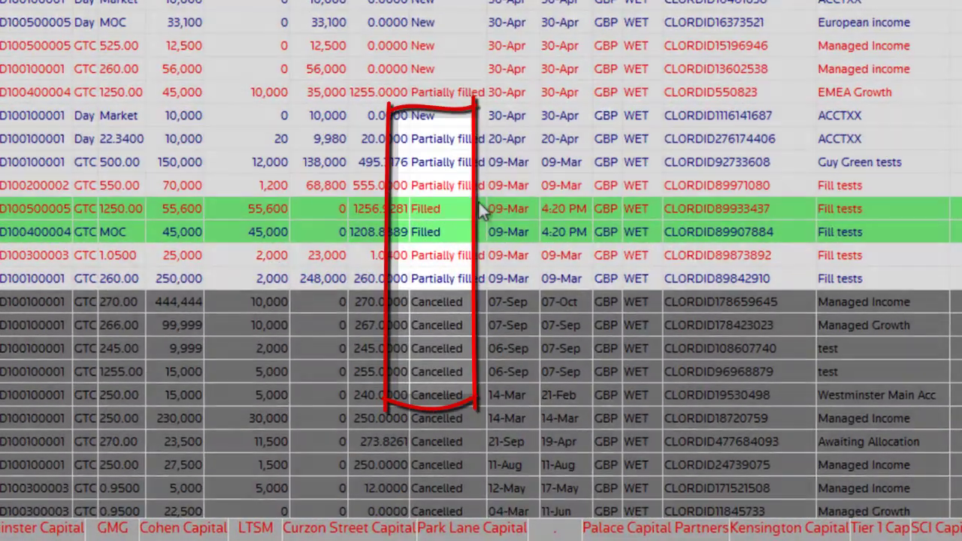
{"action": "scroll", "coordinate": [481, 271], "scroll_direction": "up", "scroll_amount": 3}
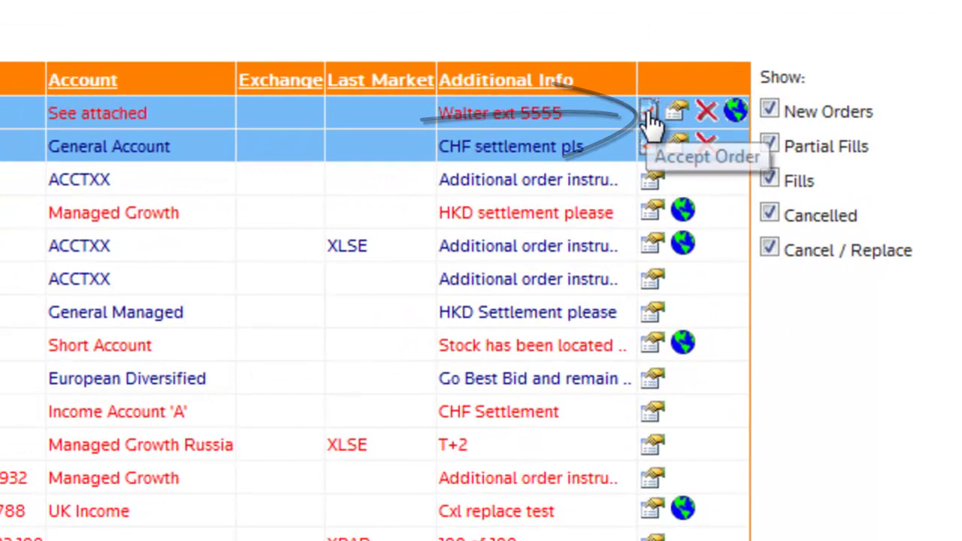
{"action": "left_click", "coordinate": [651, 120]}
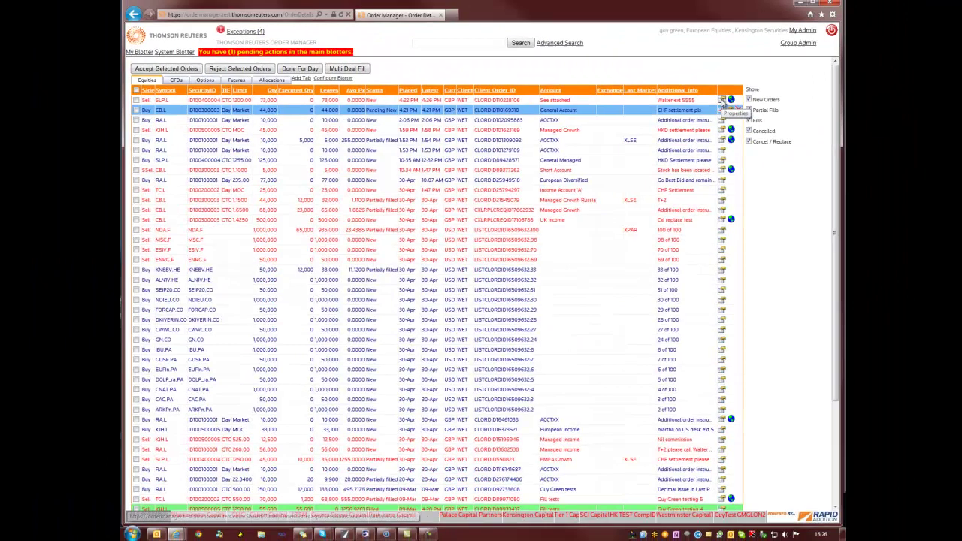
Send a fill on the 73,000 SLP.L sell order for 10,000 at price 1200 with last market CHIX.
{"action": "left_click", "coordinate": [553, 74]}
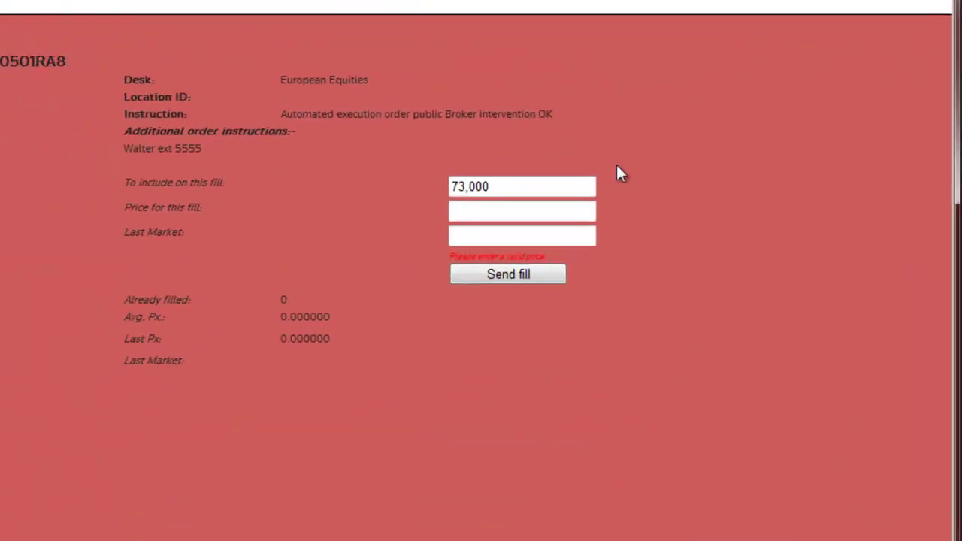
{"action": "type", "text": "10000"}
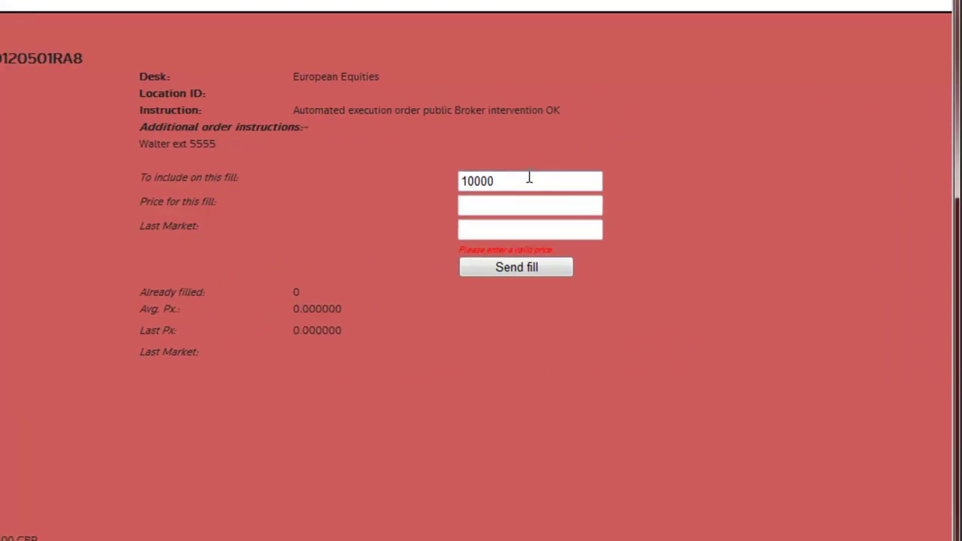
{"action": "left_click", "coordinate": [521, 203]}
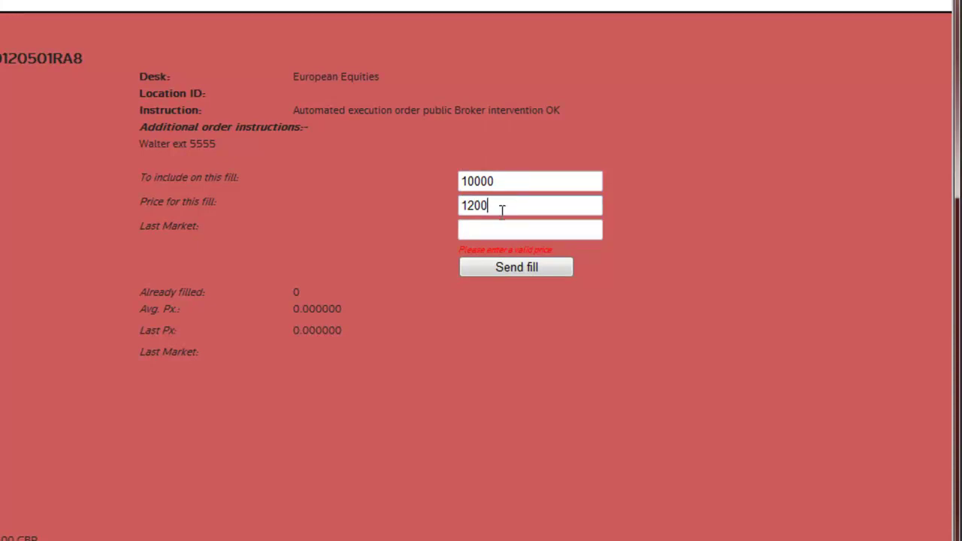
{"action": "left_click", "coordinate": [496, 229]}
{"action": "type", "text": "CH"}
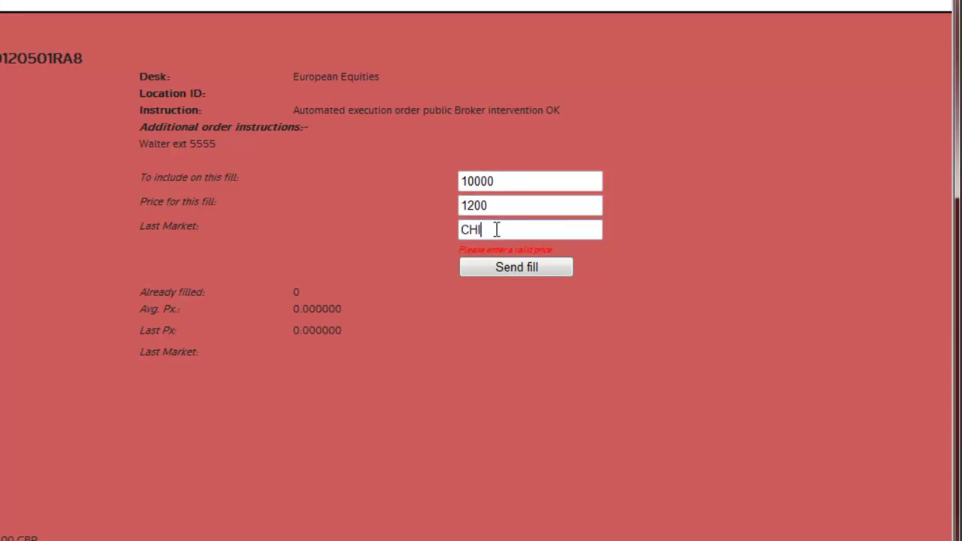
{"action": "type", "text": "IX"}
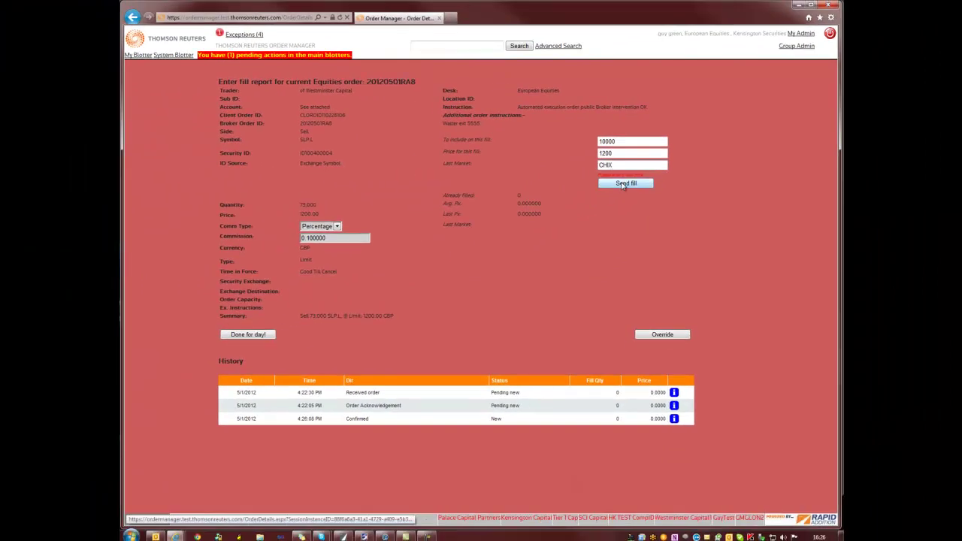
{"action": "left_click", "coordinate": [622, 185]}
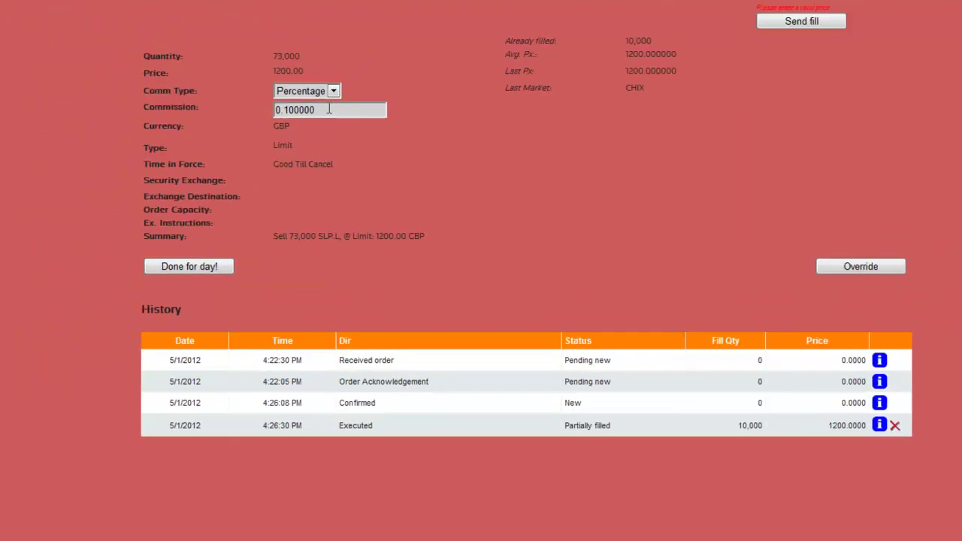
Cancel the SLP.L order's execution report for the 10,000 fill at 1200.
{"action": "double_click", "coordinate": [338, 178]}
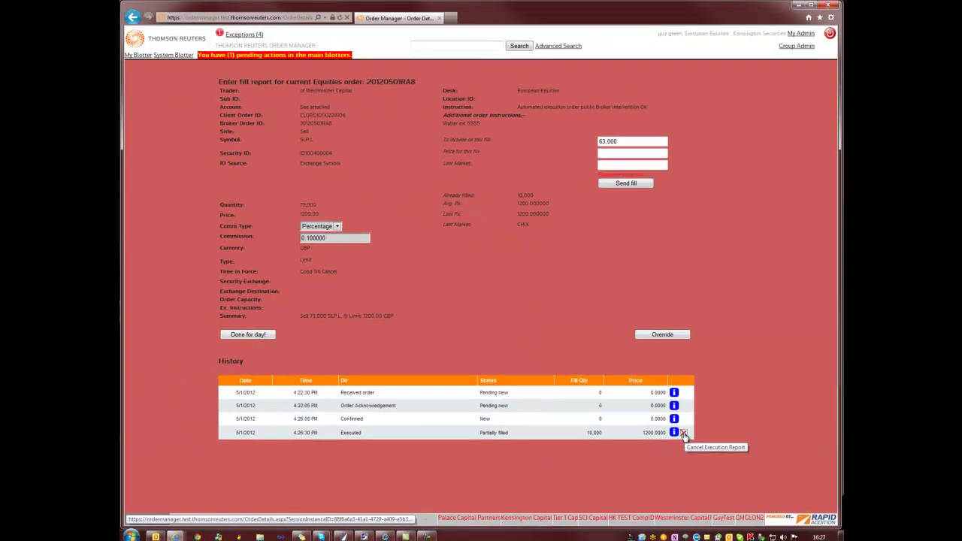
{"action": "left_click", "coordinate": [448, 412]}
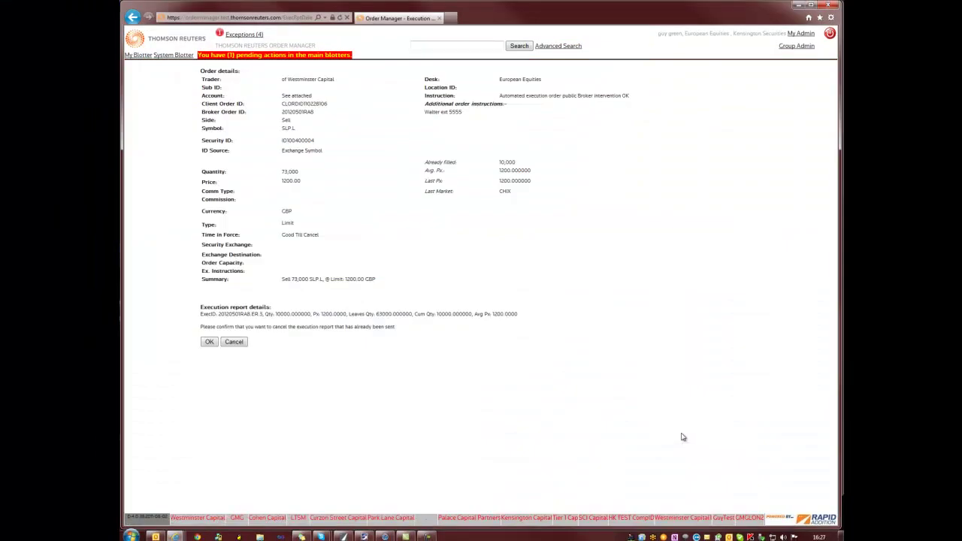
{"action": "left_click", "coordinate": [210, 342]}
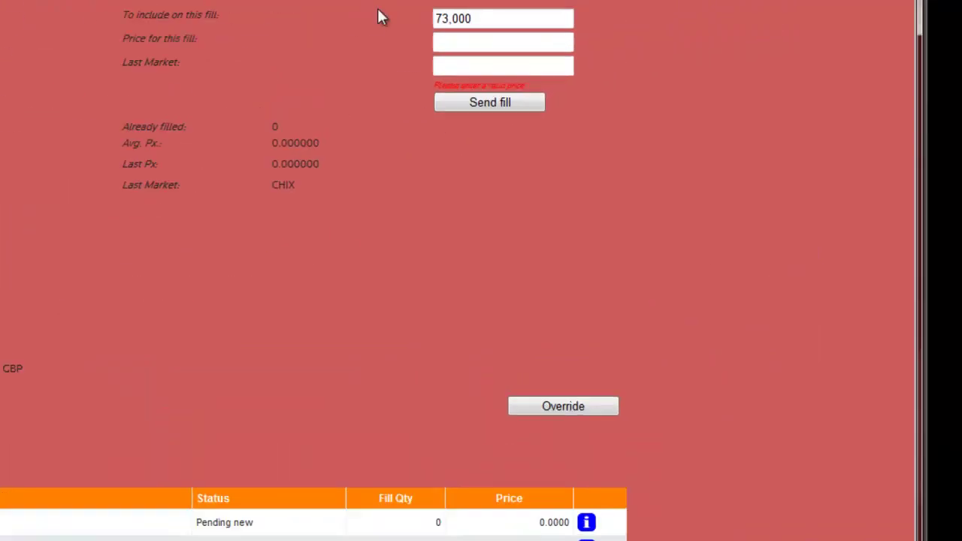
Send a replacement fill on the SLP.L order for 10,000 at price 1255 with last market XLSE.
{"action": "double_click", "coordinate": [475, 21]}
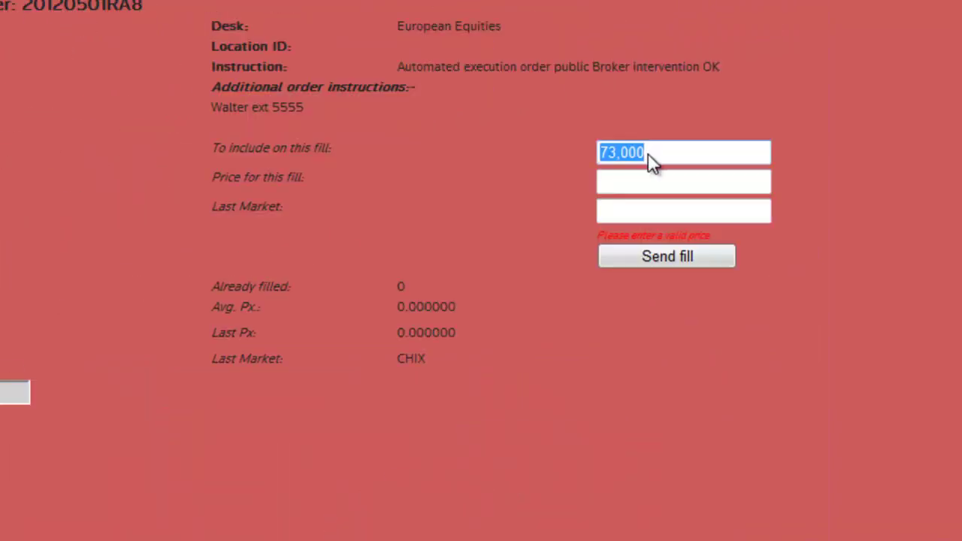
{"action": "type", "text": "10"}
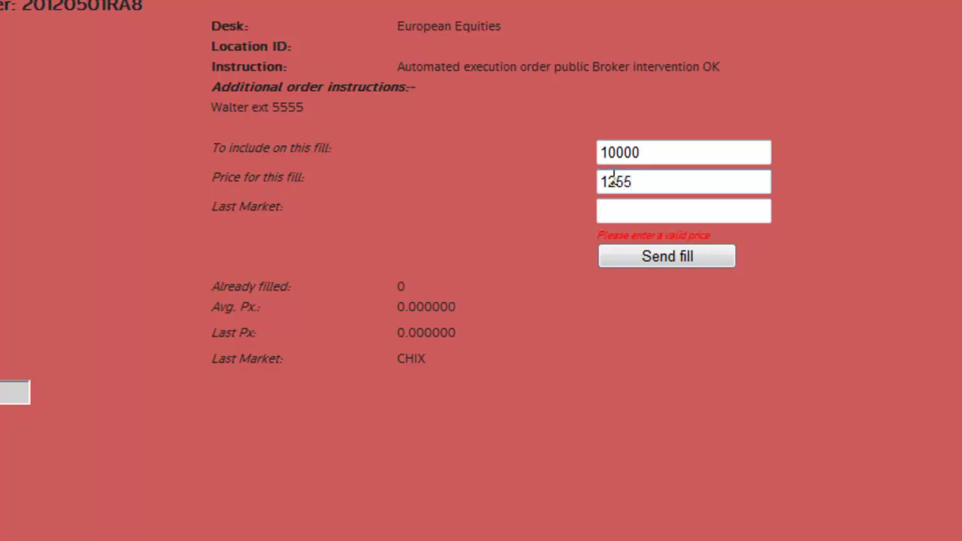
{"action": "left_click", "coordinate": [619, 209]}
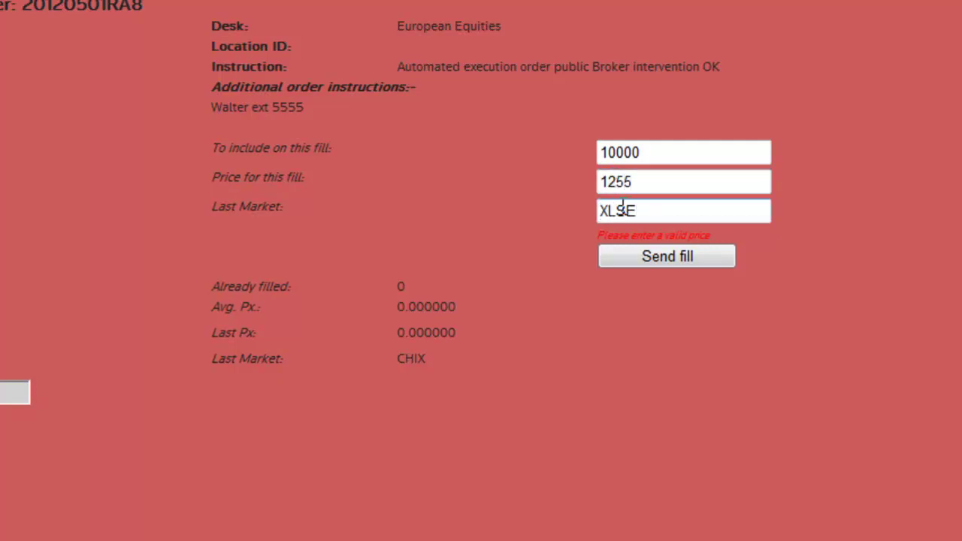
{"action": "left_click", "coordinate": [700, 263]}
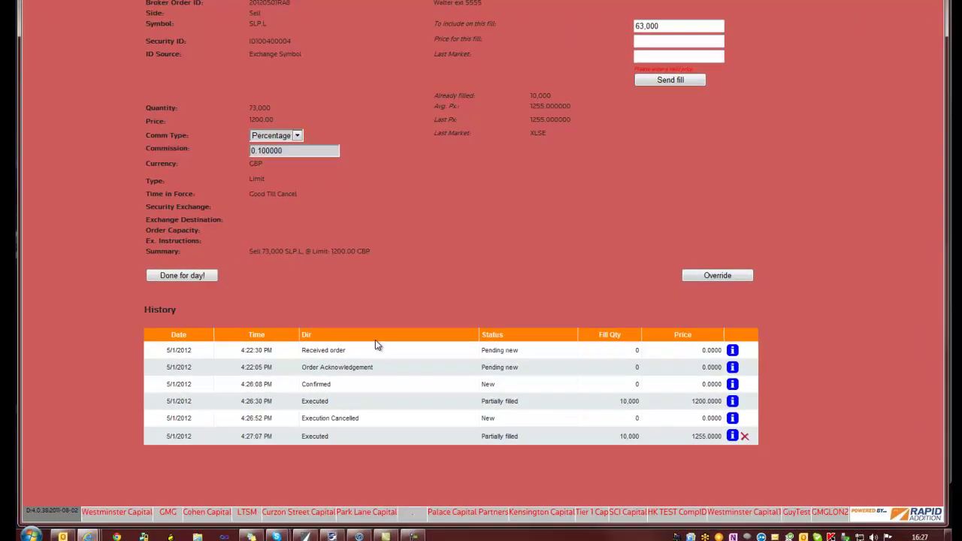
Examine the message details of the SLP.L order's latest execution in its history, and return to the order.
{"action": "left_click_drag", "start_coordinate": [376, 459], "coordinate": [410, 448]}
{"action": "left_click", "coordinate": [447, 380]}
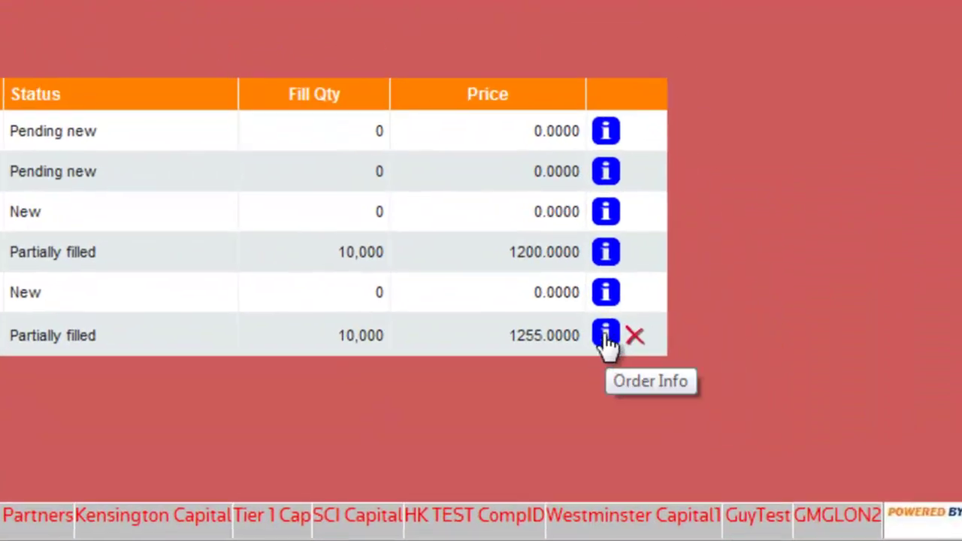
{"action": "left_click", "coordinate": [606, 336]}
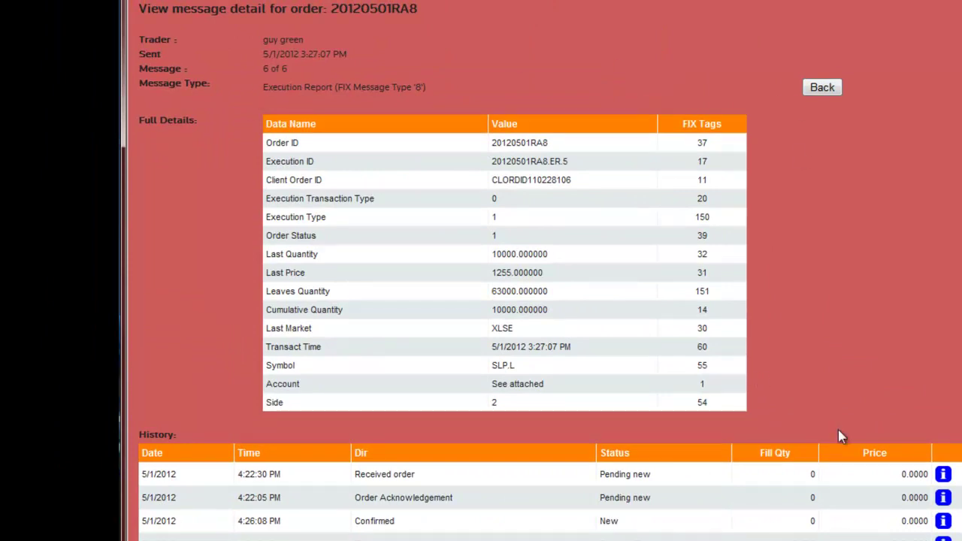
{"action": "left_click", "coordinate": [828, 92]}
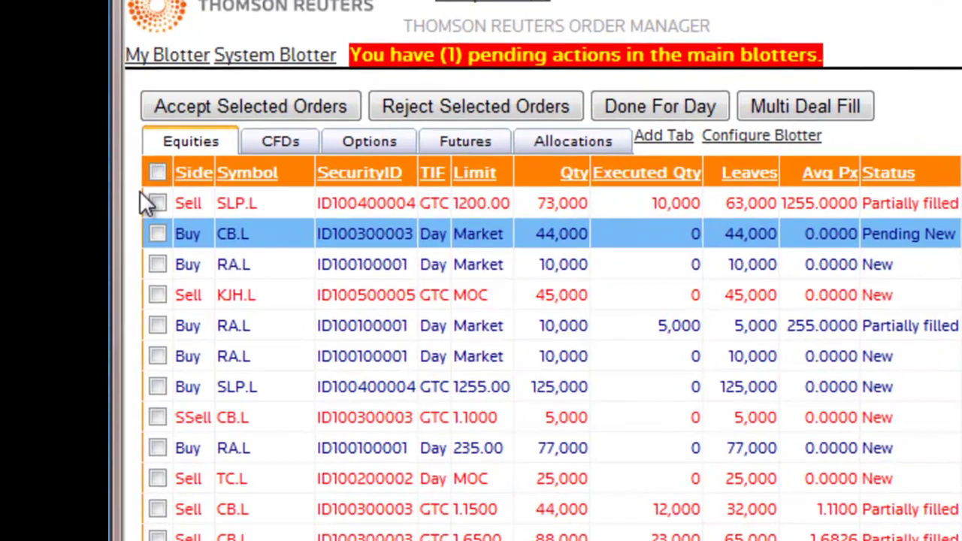
Select the three newest RA.L buys, the 45,000 KJH.L sell and the 125,000 SLP.L buy, and open them for a multi deal fill.
{"action": "left_click", "coordinate": [151, 139]}
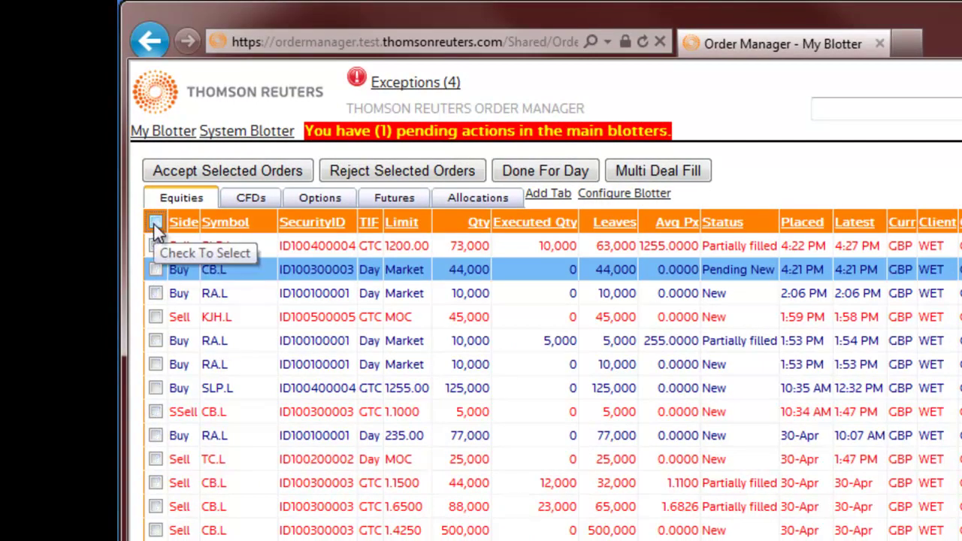
{"action": "left_click", "coordinate": [155, 223]}
{"action": "left_click", "coordinate": [155, 293]}
{"action": "left_click", "coordinate": [154, 319]}
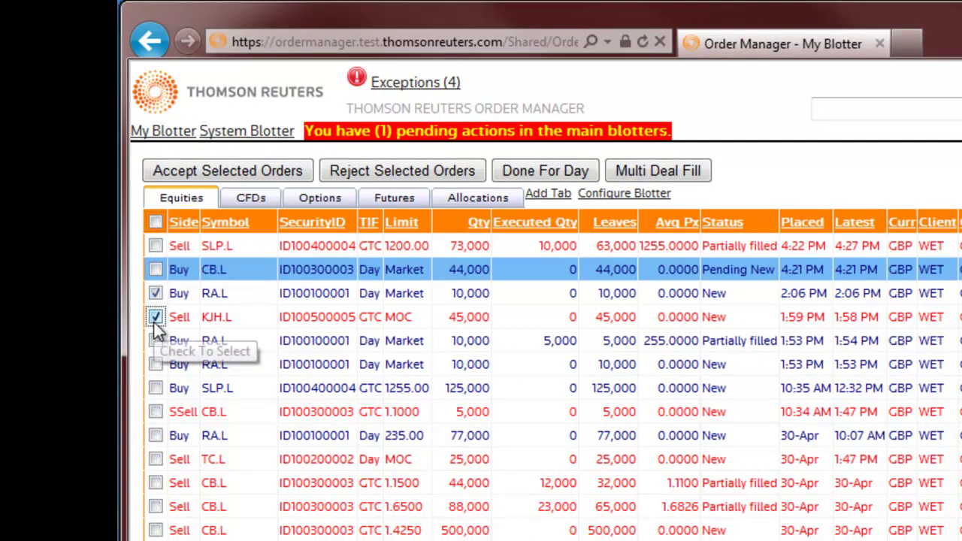
{"action": "left_click", "coordinate": [154, 340]}
{"action": "left_click", "coordinate": [155, 364]}
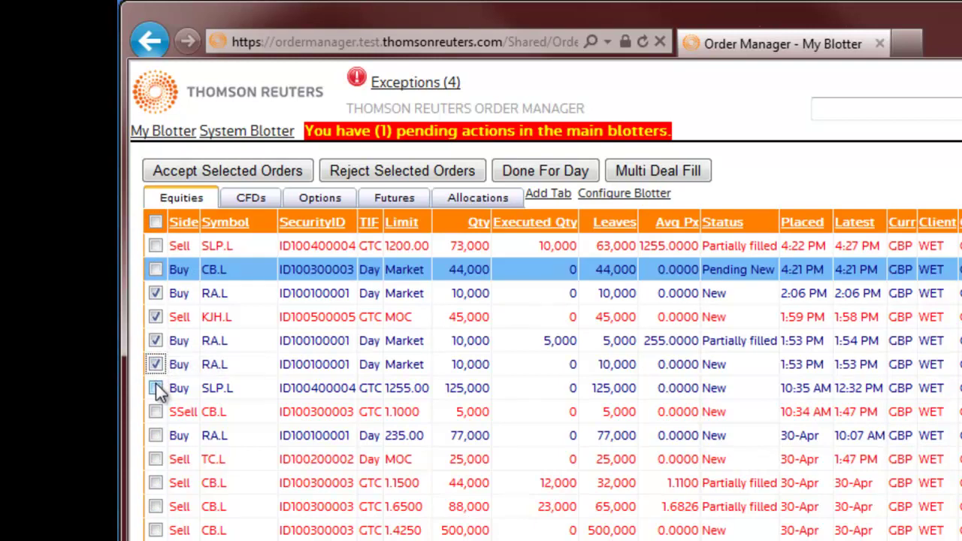
{"action": "left_click", "coordinate": [155, 388]}
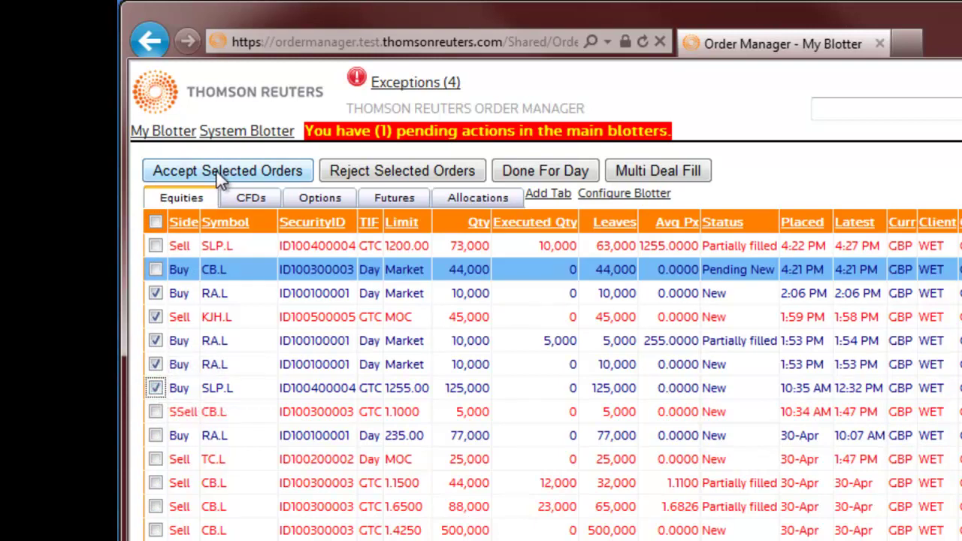
{"action": "left_click", "coordinate": [354, 171]}
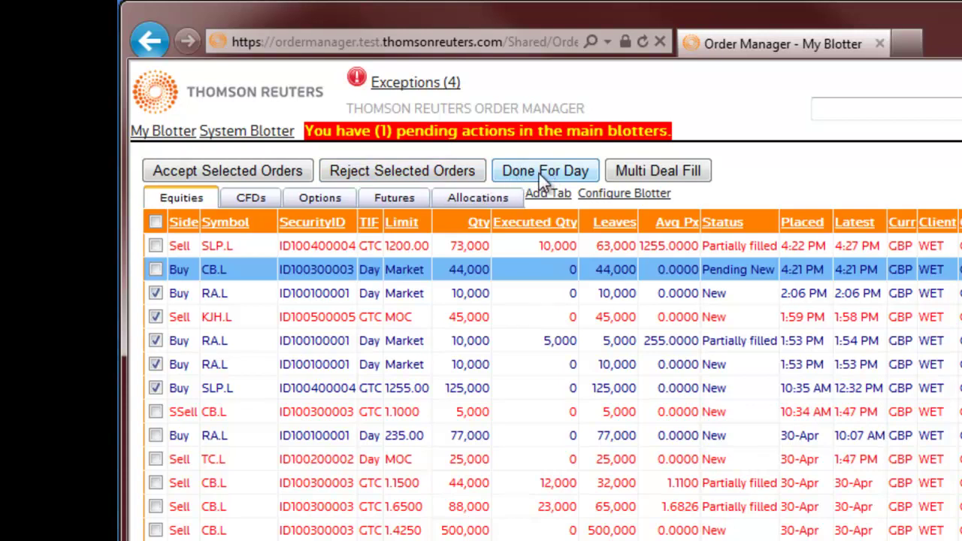
{"action": "left_click", "coordinate": [631, 170]}
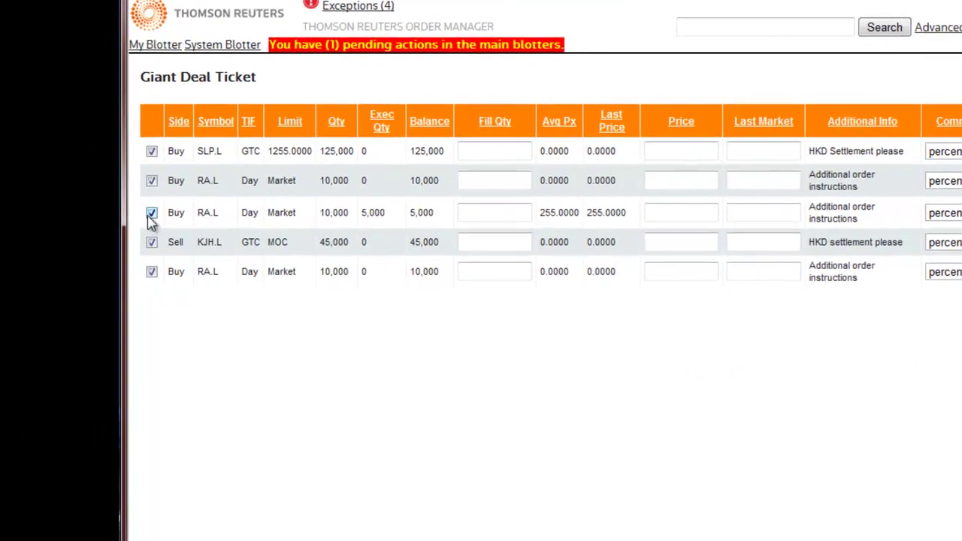
Toggle the selection of two RA.L orders on the Giant Deal Ticket and return to the blotter without sending fills.
{"action": "left_click", "coordinate": [153, 213]}
{"action": "left_click", "coordinate": [153, 180]}
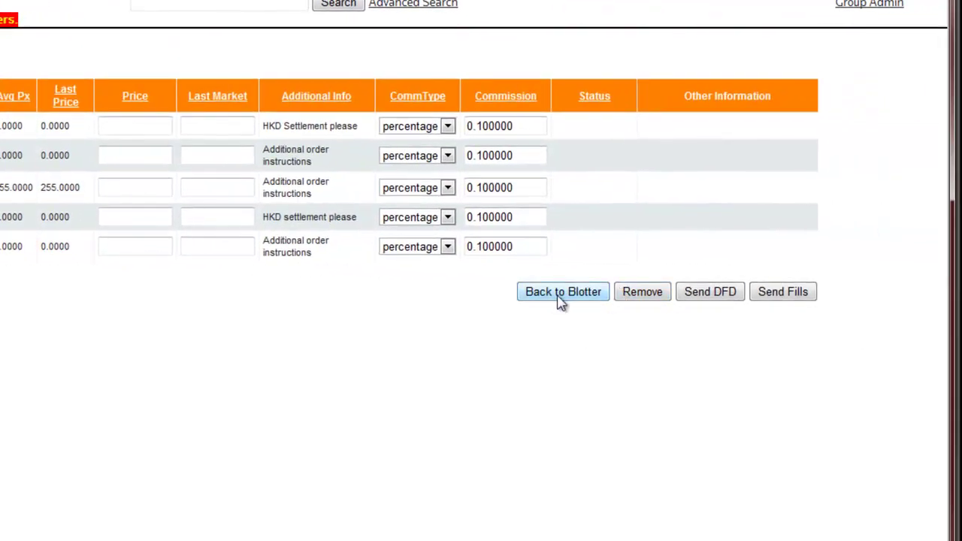
{"action": "left_click", "coordinate": [583, 299]}
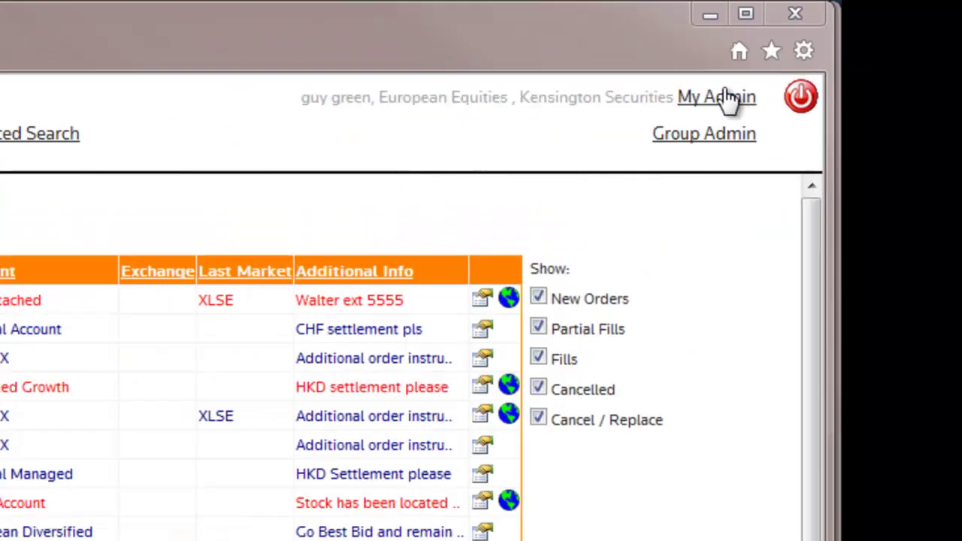
Open the signed-in user's own admin settings.
{"action": "left_click", "coordinate": [800, 35]}
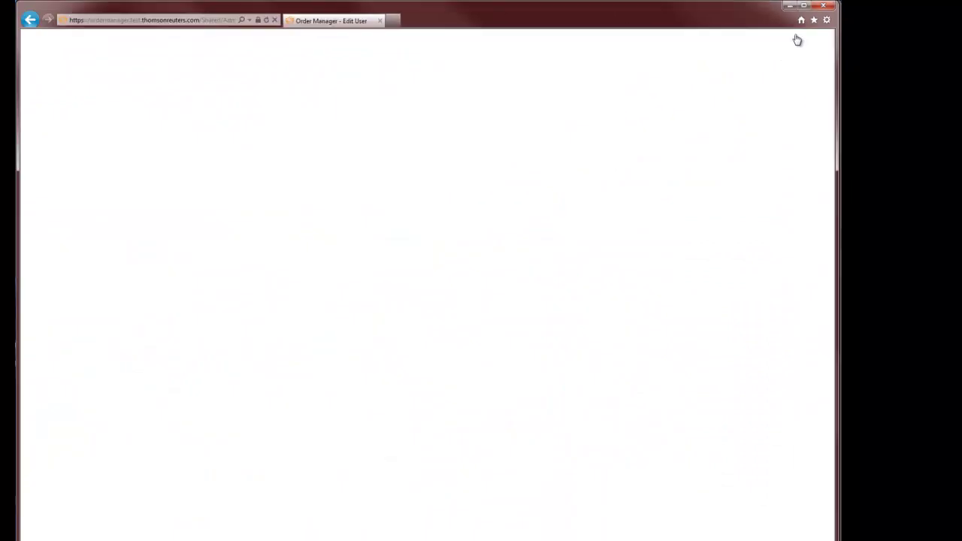